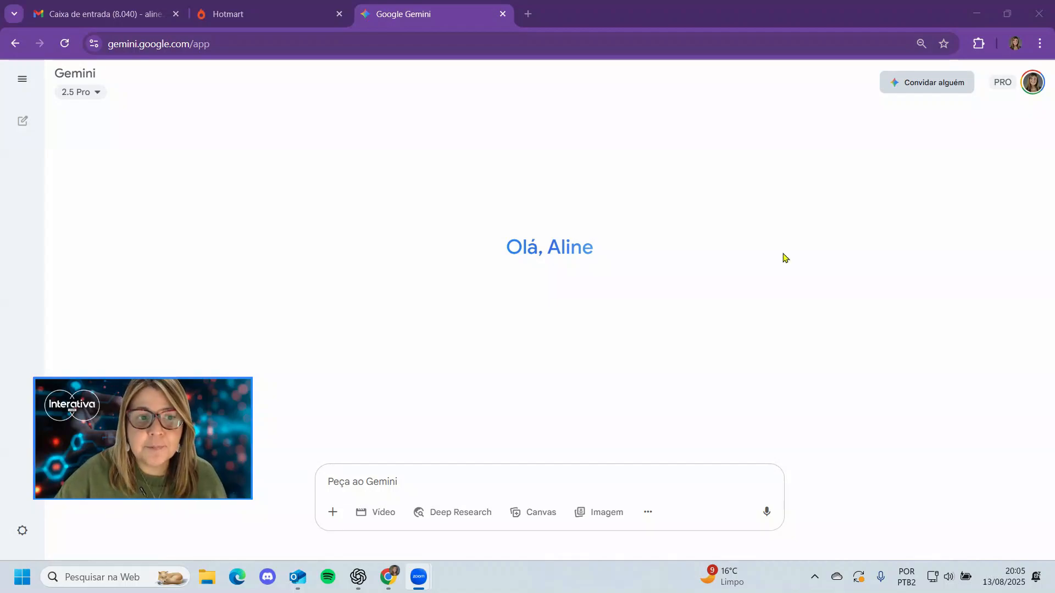
Step: Open the predefined Storybook Gem from the Gem manager
{"action": "mouse_move", "coordinate": [59, 134]}
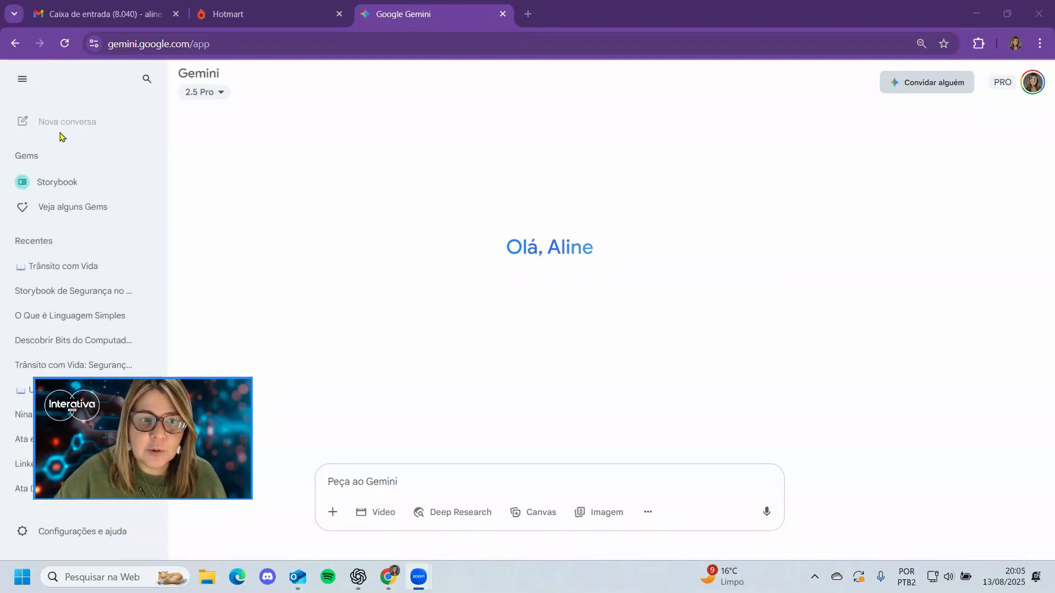
{"action": "left_click", "coordinate": [80, 209]}
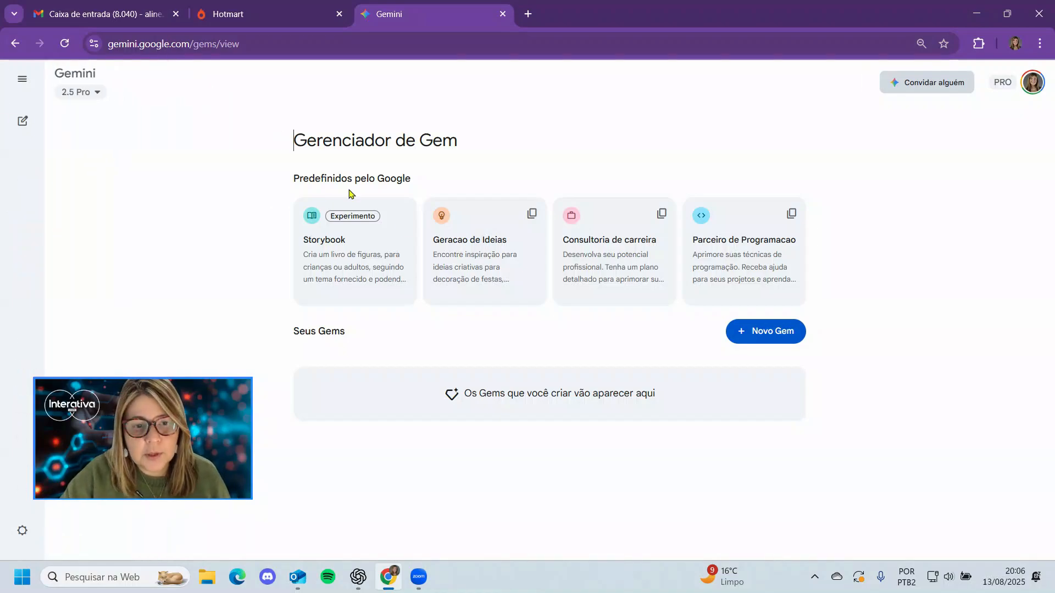
{"action": "left_click", "coordinate": [350, 266]}
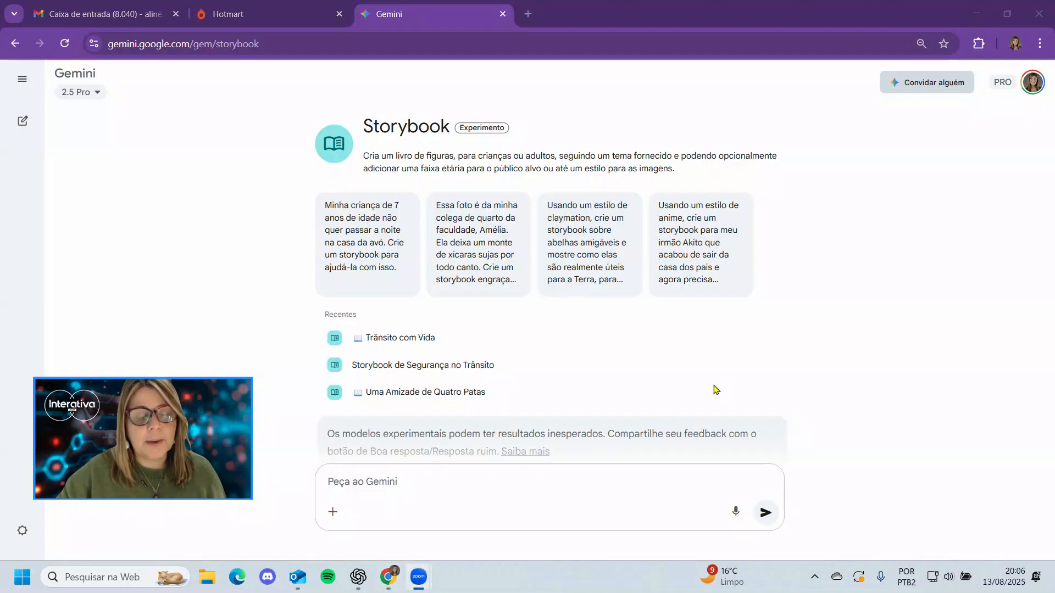
Step: Send the Storybook Gem the prompt "Crie um storybook sobre direção segura para um treinamento em uma empresa"
{"action": "left_click", "coordinate": [386, 483]}
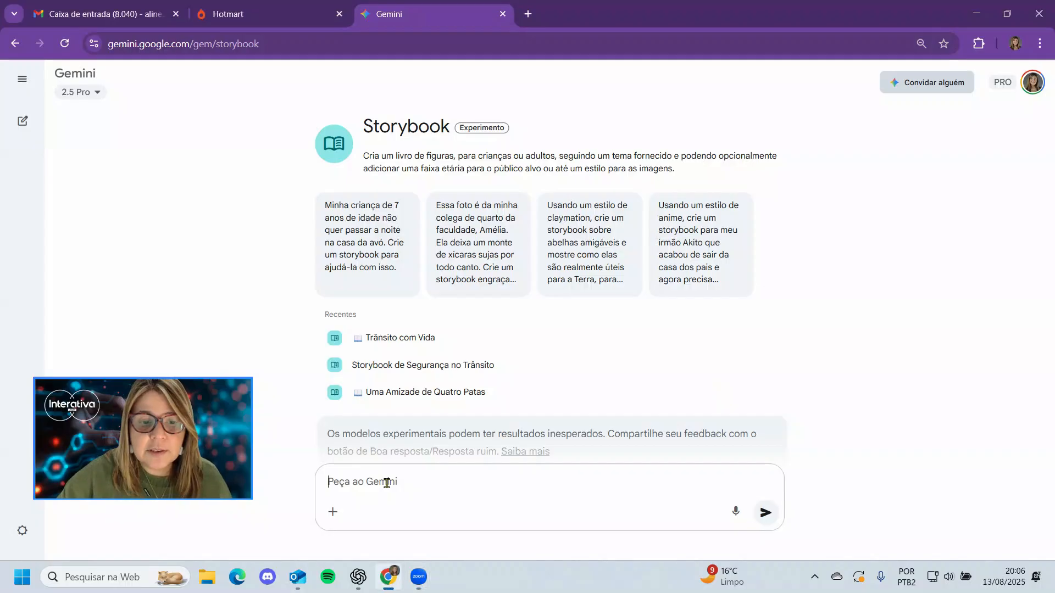
{"action": "type", "text": "Cri"}
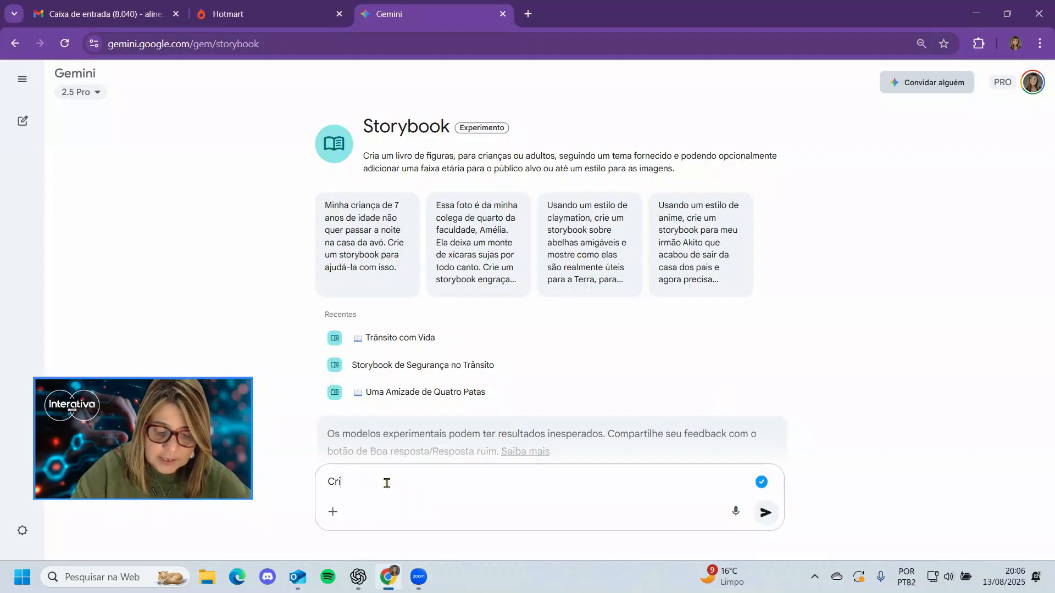
{"action": "type", "text": "e um s"}
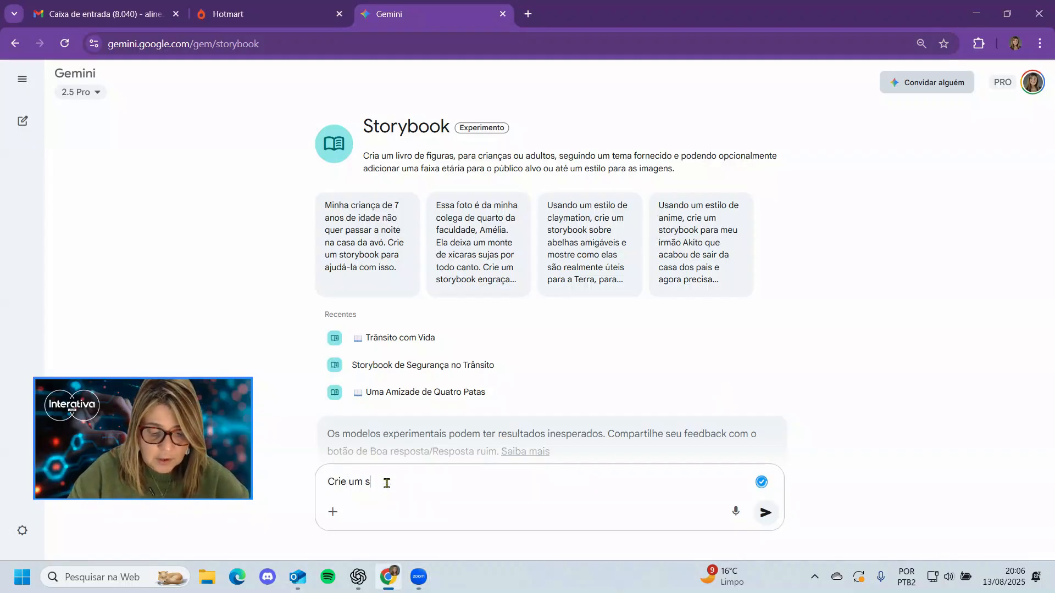
{"action": "type", "text": "torybo"}
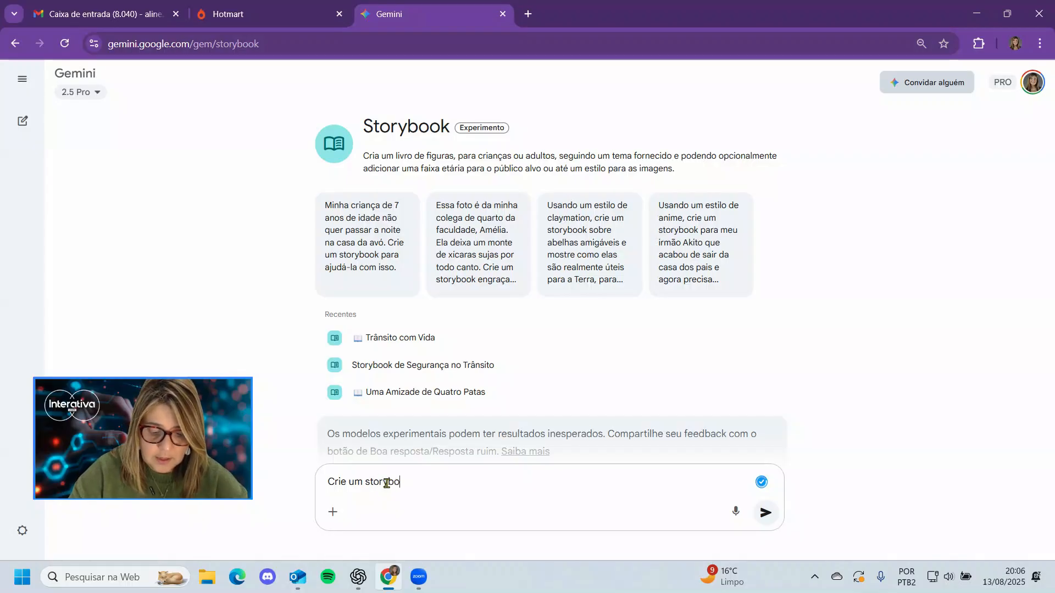
{"action": "type", "text": "ok sobre"}
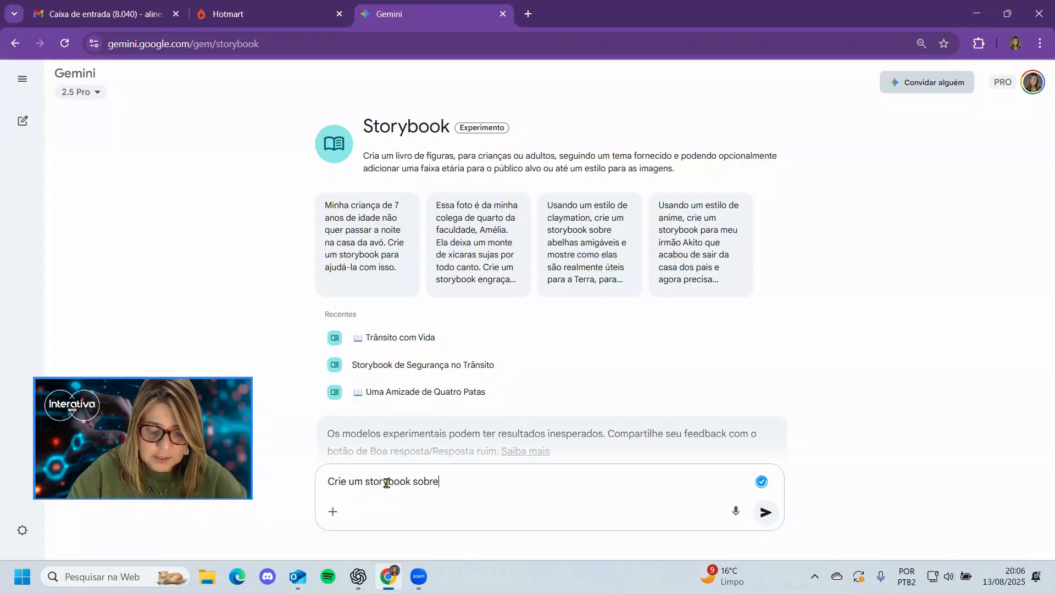
{"action": "type", "text": " direção segura"}
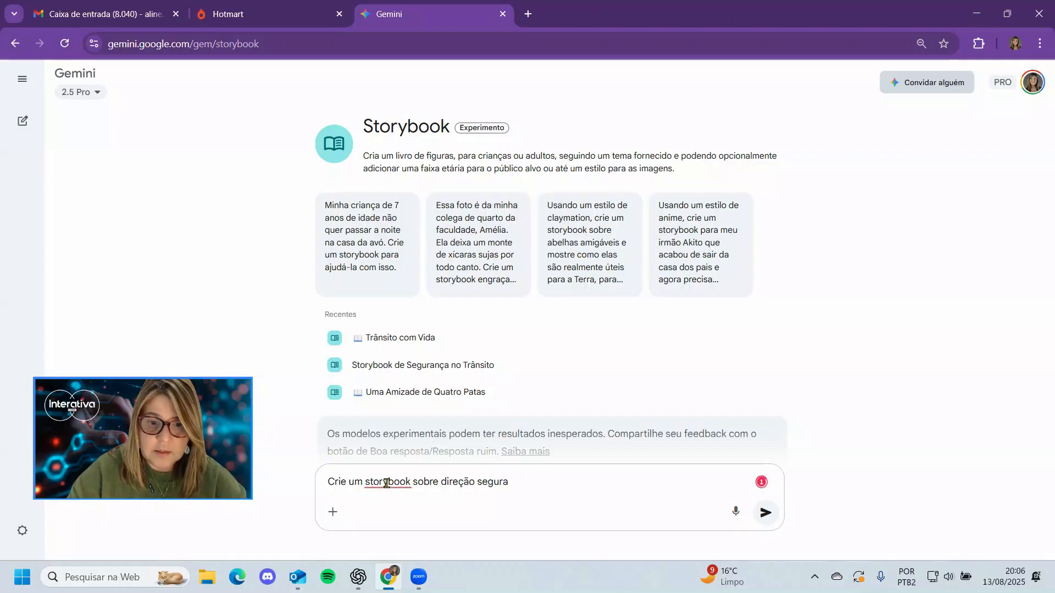
{"action": "type", "text": " para "}
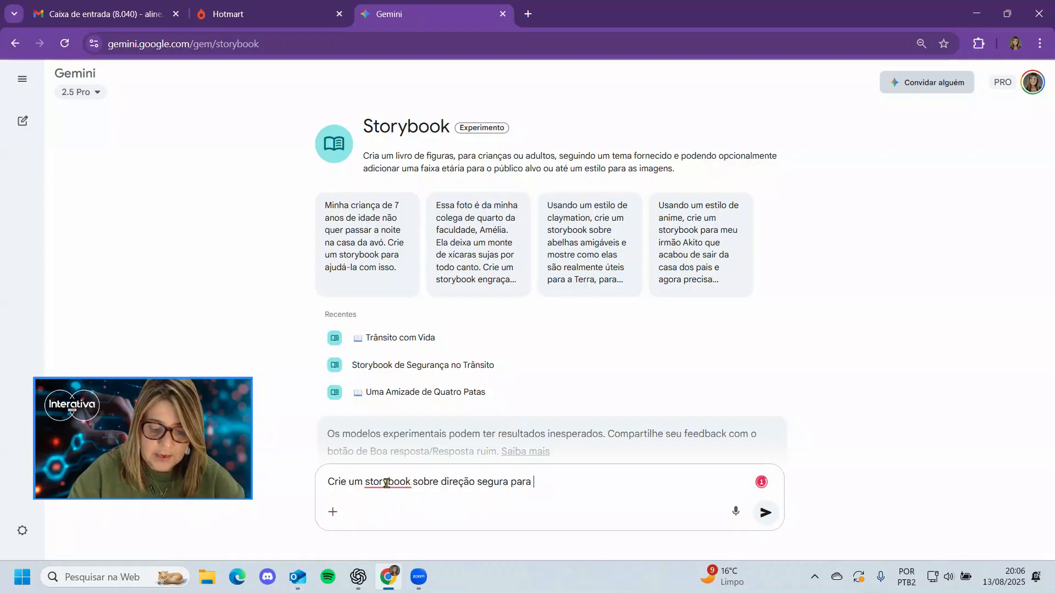
{"action": "type", "text": "um treinament"}
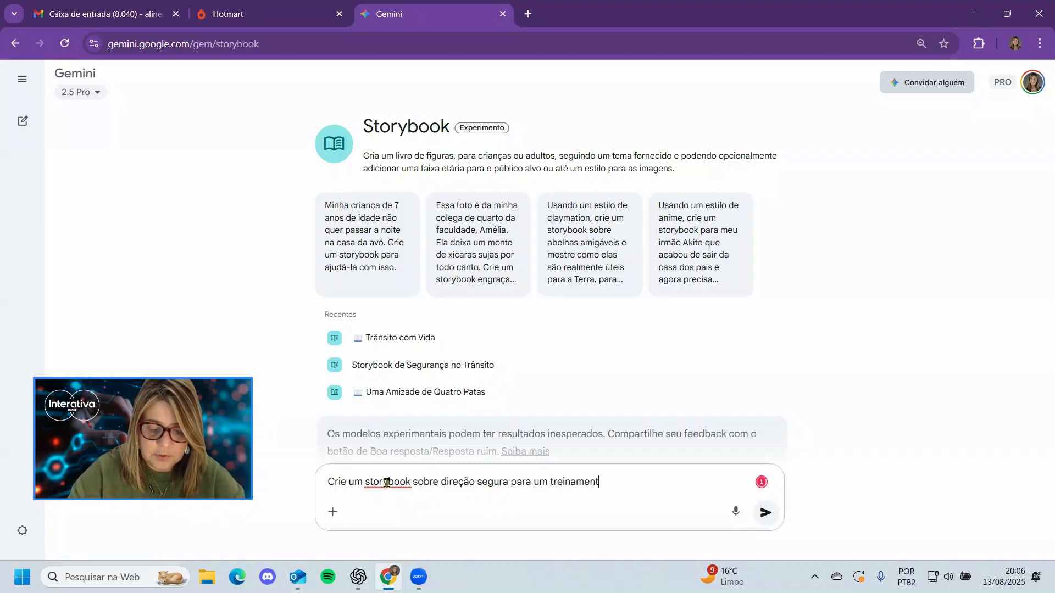
{"action": "type", "text": "o em uma "}
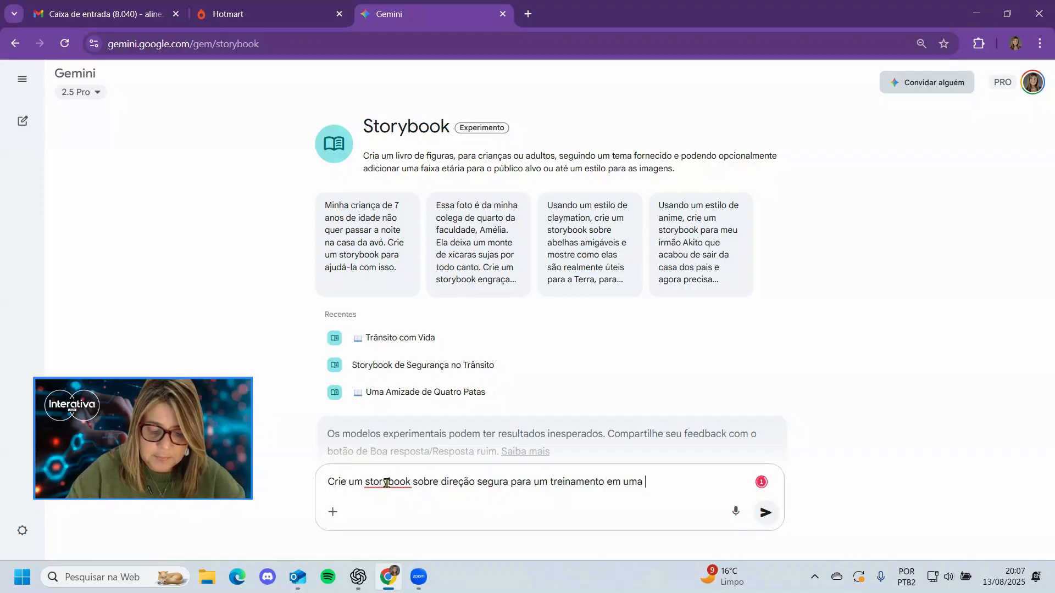
{"action": "type", "text": "empresas"}
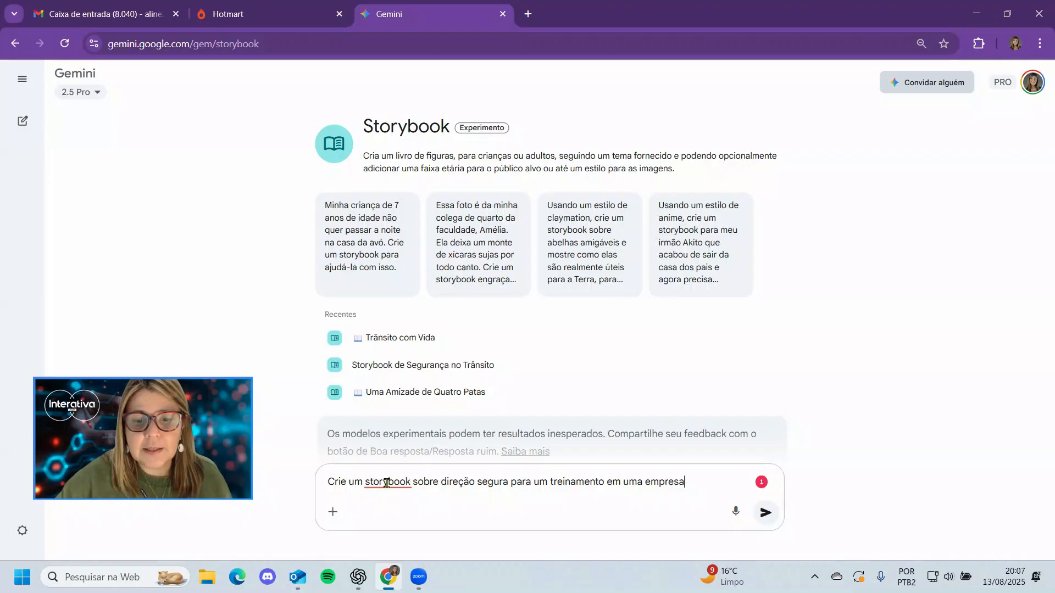
{"action": "left_click", "coordinate": [766, 513]}
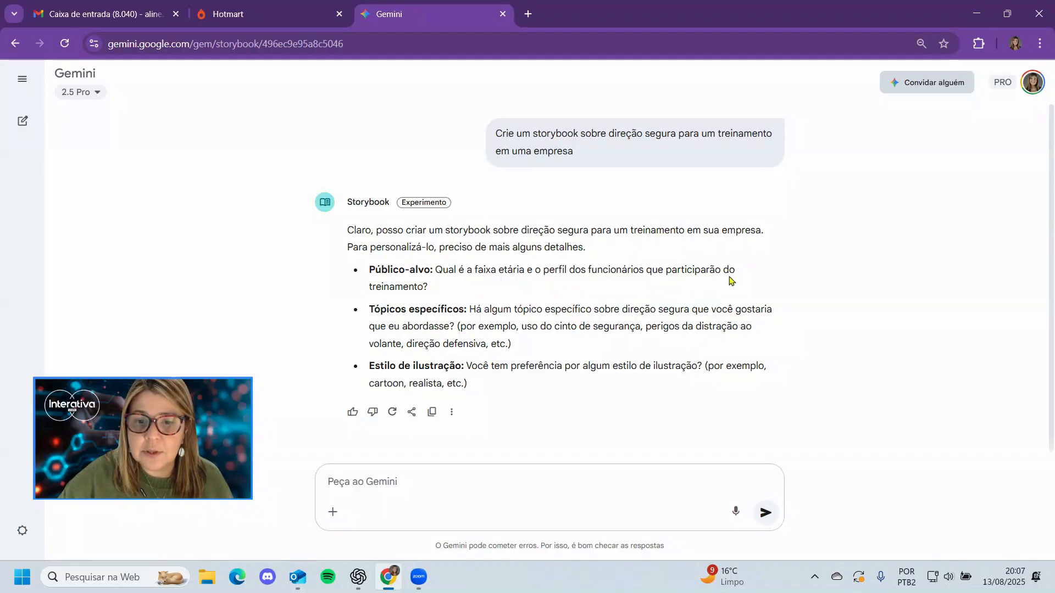
Step: Begin the reply with the target audience "Publico heterogêneo, na faixa etária de 18 a 75 anos", correcting the spelling of "heterogêneo"
{"action": "left_click", "coordinate": [372, 482]}
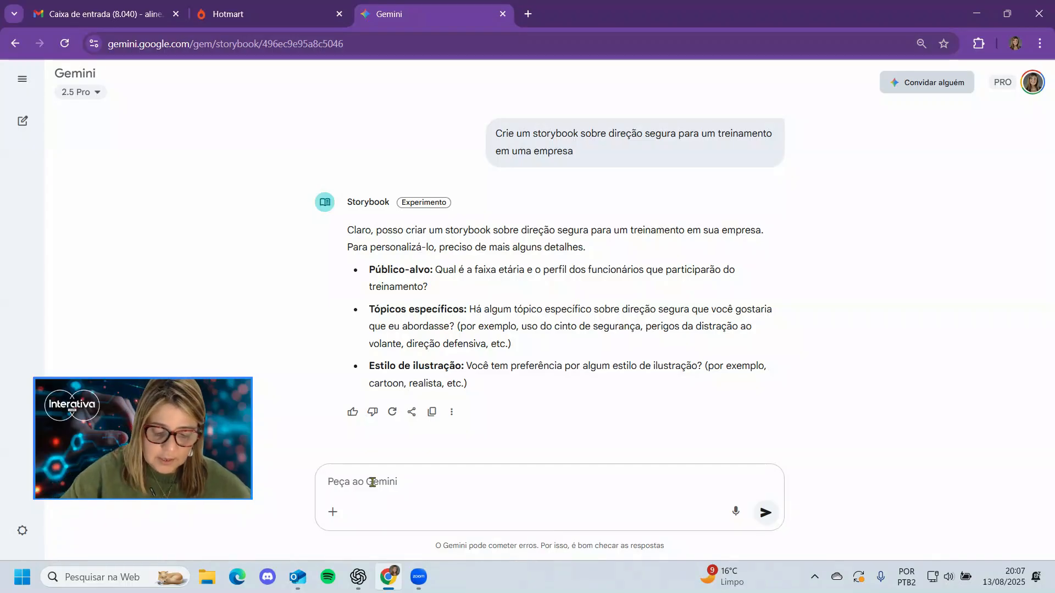
{"action": "type", "text": "Pu"}
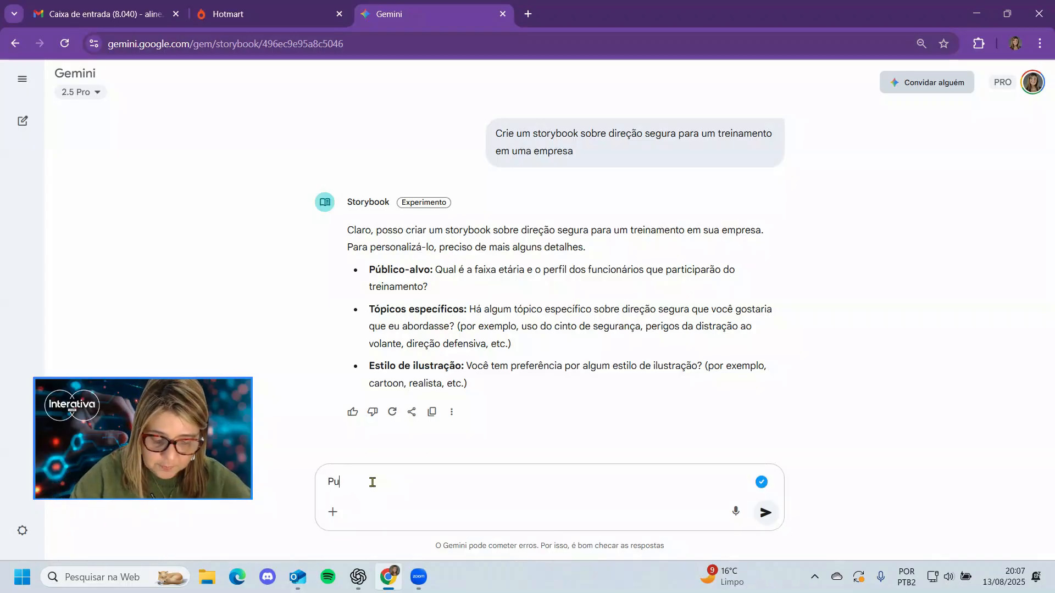
{"action": "type", "text": "blico heterogeneo"}
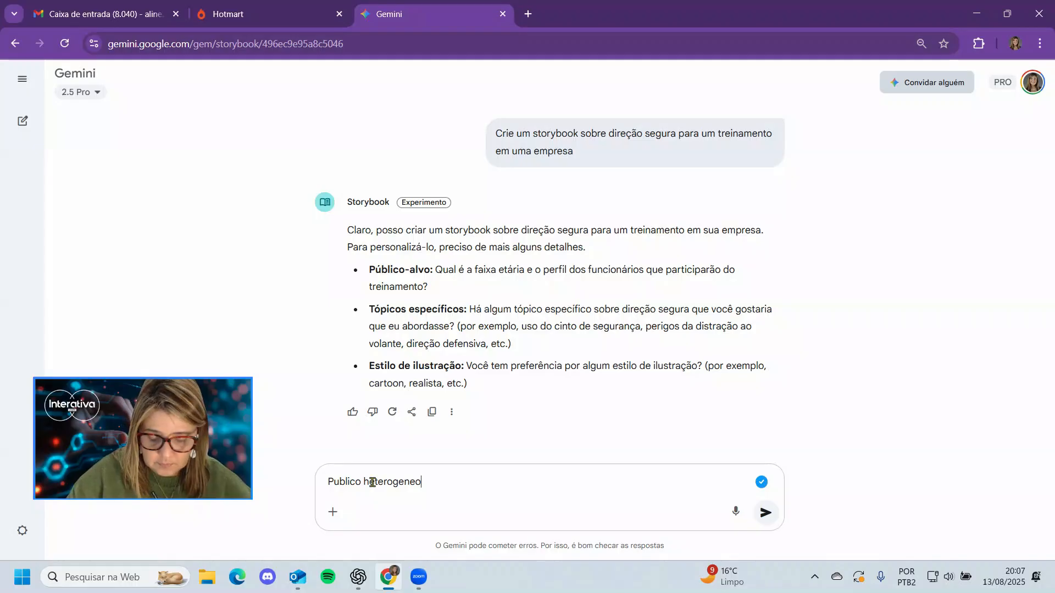
{"action": "type", "text": ","}
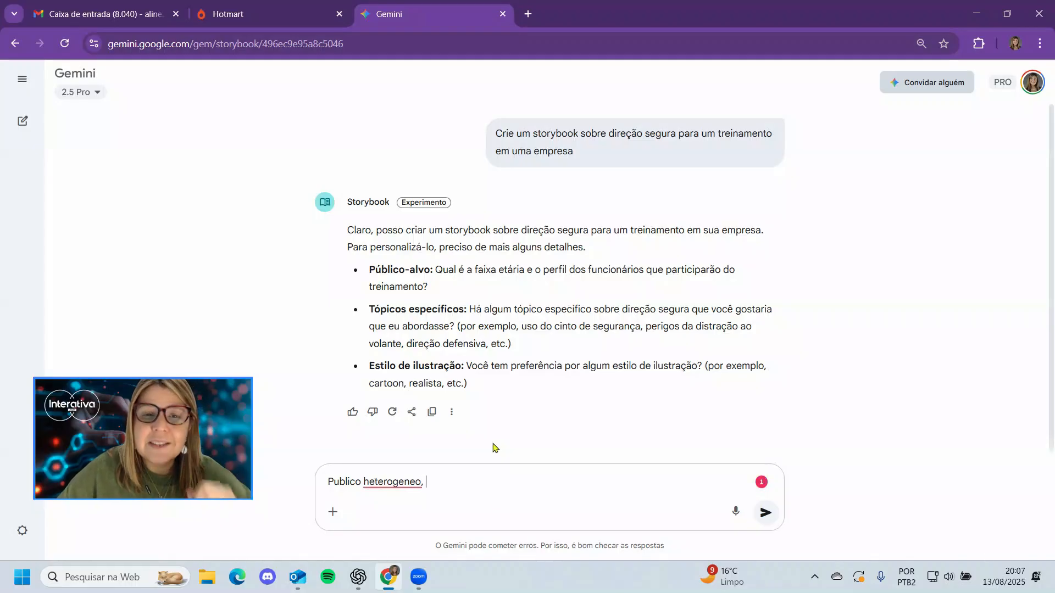
{"action": "left_click", "coordinate": [405, 487]}
{"action": "left_click", "coordinate": [395, 437]}
{"action": "left_click", "coordinate": [435, 485]}
{"action": "type", "text": "na faixa"}
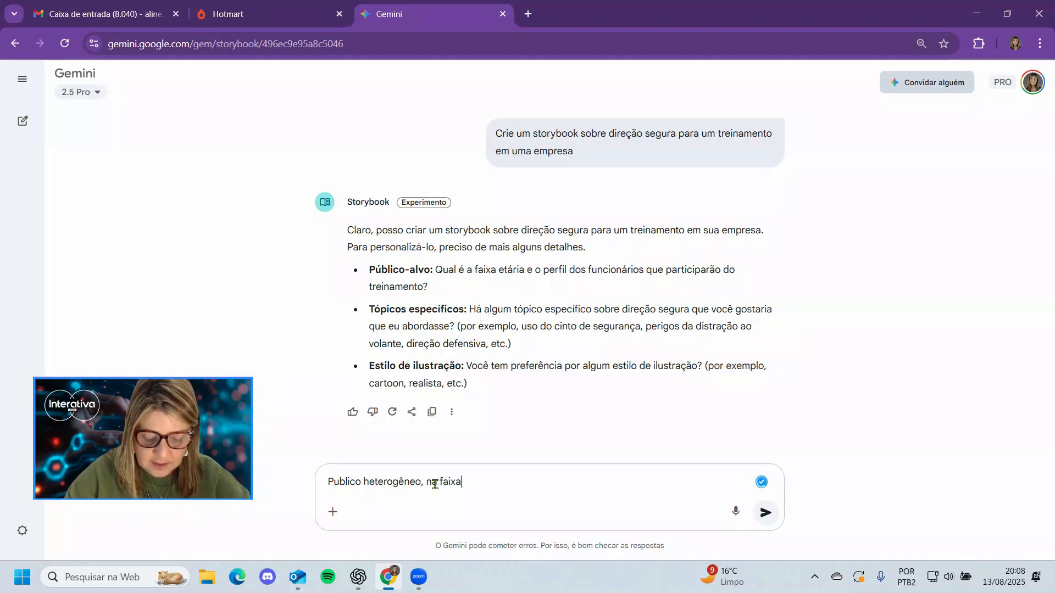
{"action": "type", "text": " etária "}
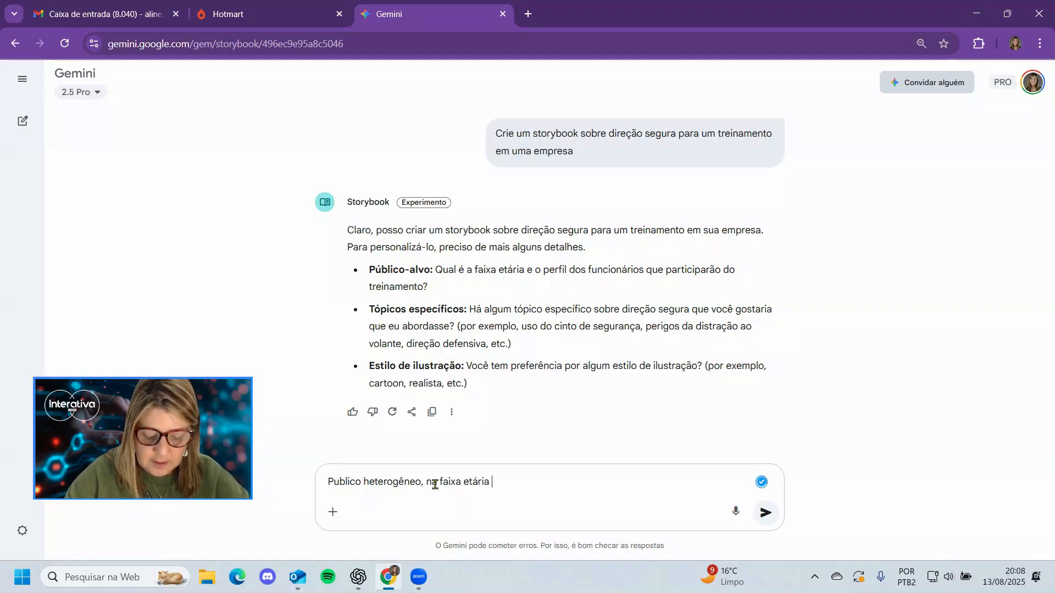
{"action": "type", "text": "de 18"}
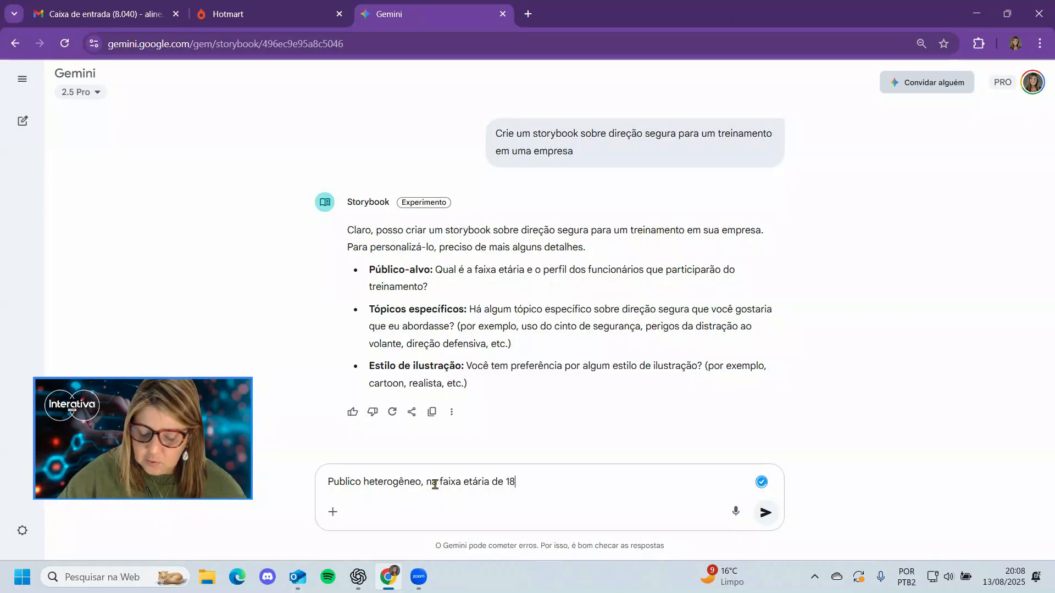
{"action": "type", "text": " a 75 anos"}
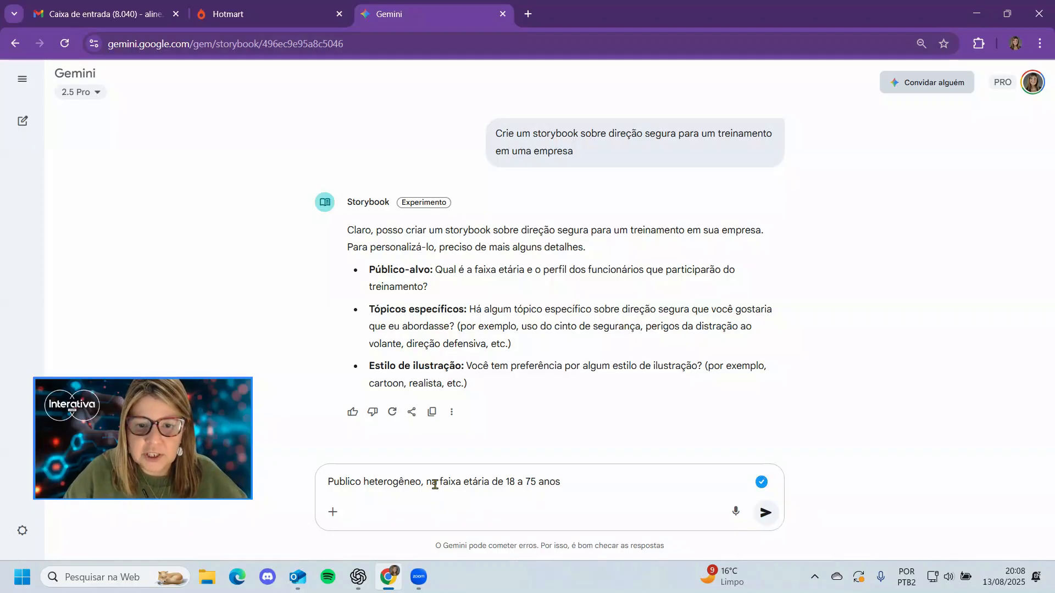
Step: Append "- pessoas que trabalham no escriório e vão para o trabalho em São paulo" to the audience description
{"action": "type", "text": "- "}
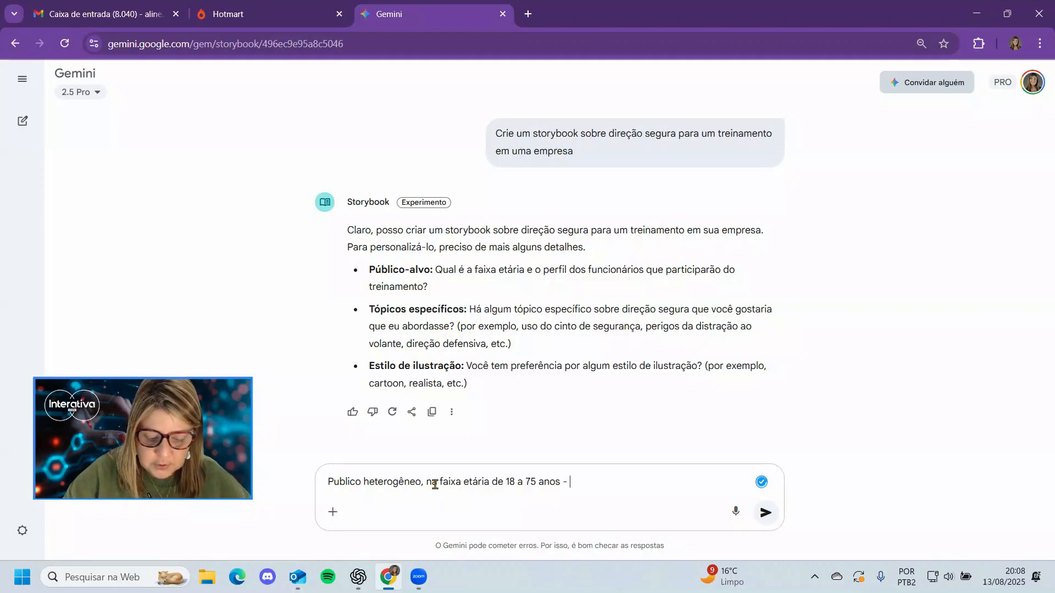
{"action": "type", "text": "pessoas que trabal"}
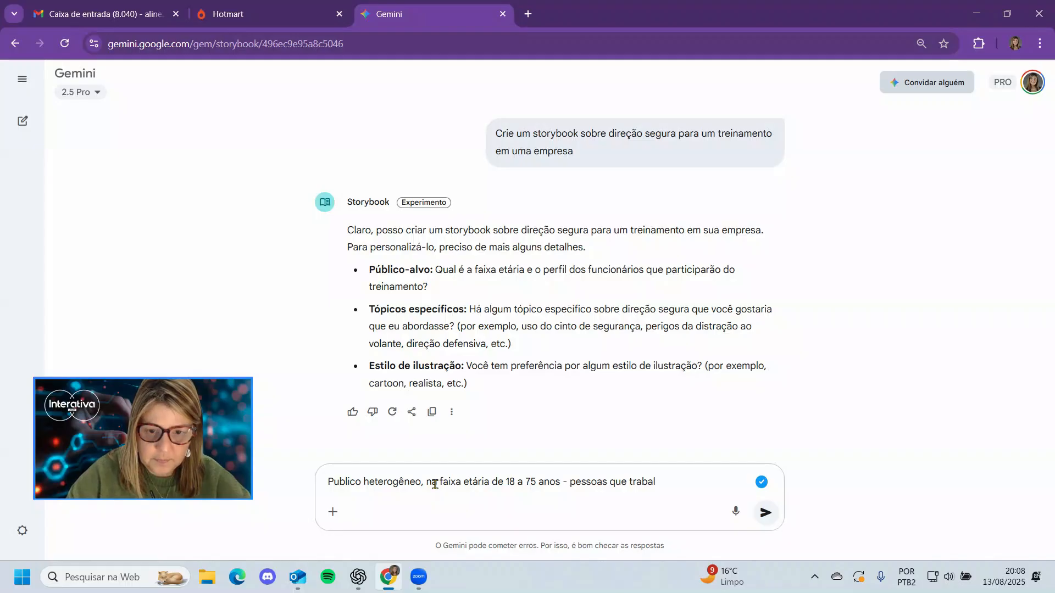
{"action": "type", "text": "ham no escriório e"}
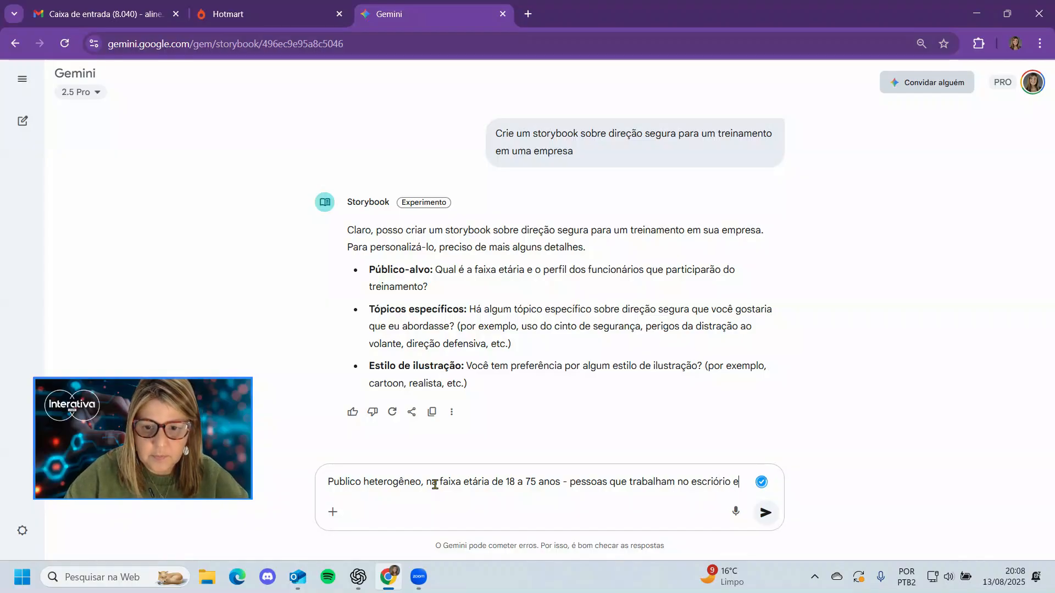
{"action": "type", "text": "para "}
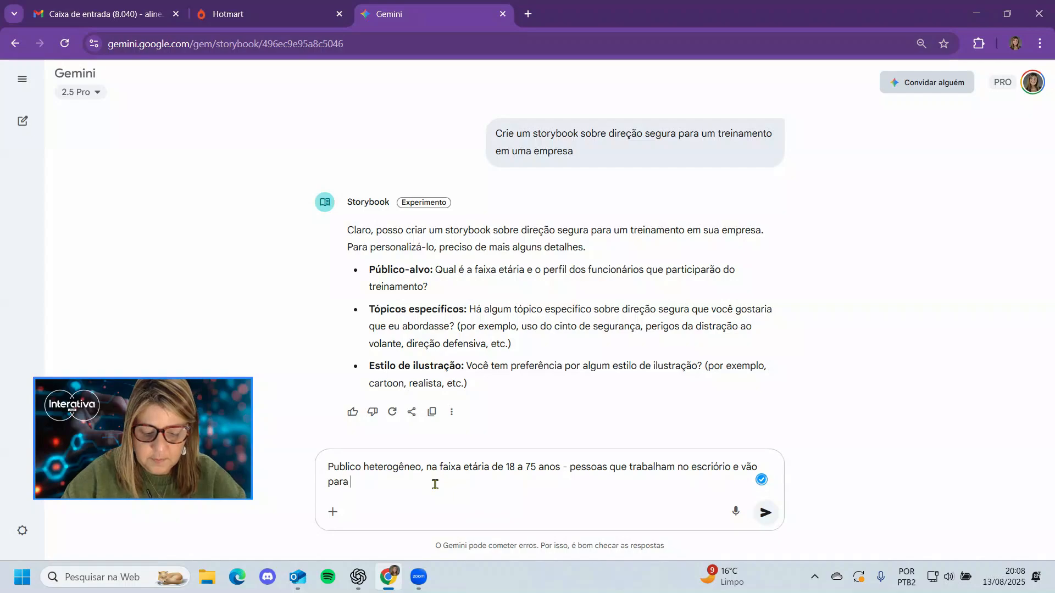
{"action": "type", "text": "o trabal"}
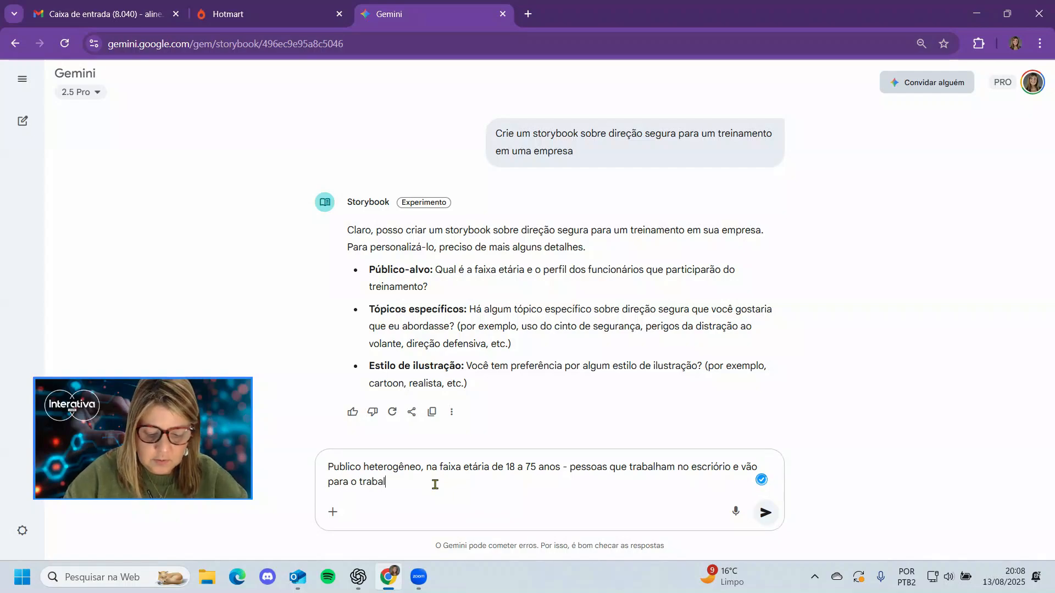
{"action": "type", "text": "ho em São paulo"}
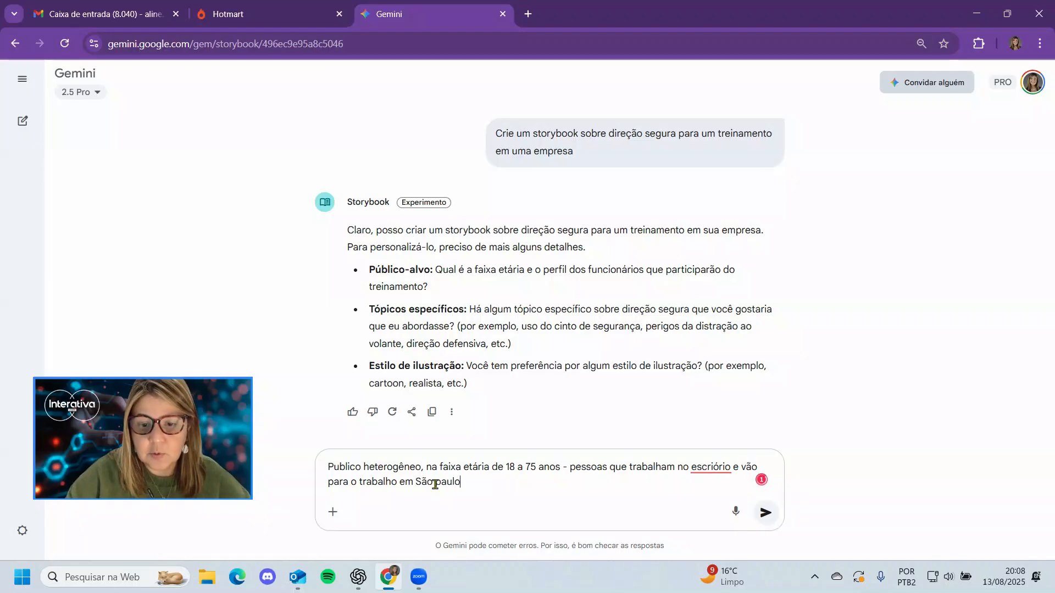
Step: Correct the misspelled words in the reply to "escritório" and "São Paulo", and end the sentence with a period
{"action": "left_click", "coordinate": [717, 467]}
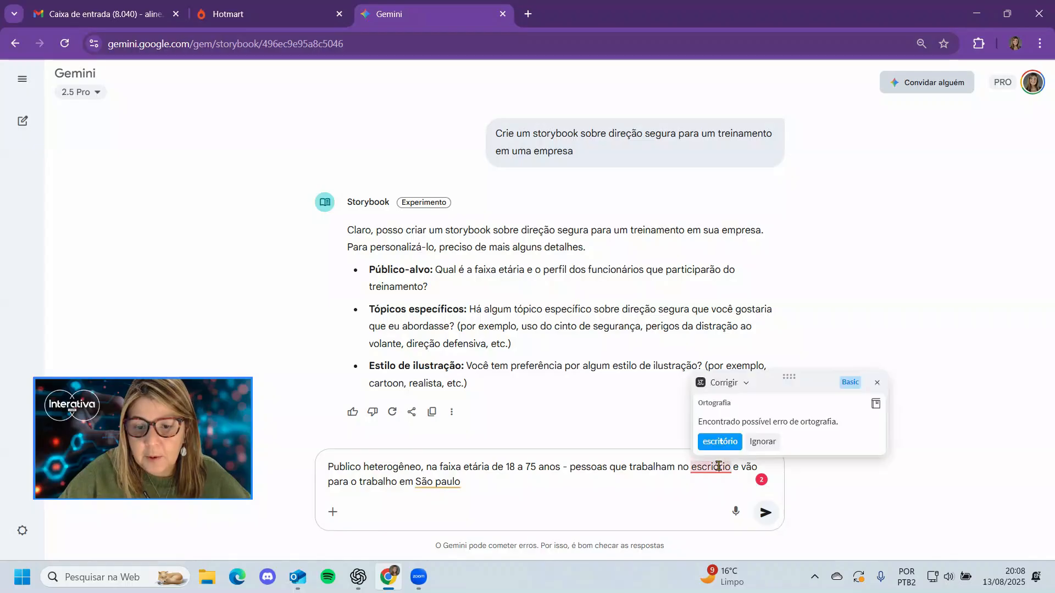
{"action": "left_click", "coordinate": [712, 442]}
{"action": "left_click", "coordinate": [447, 483]}
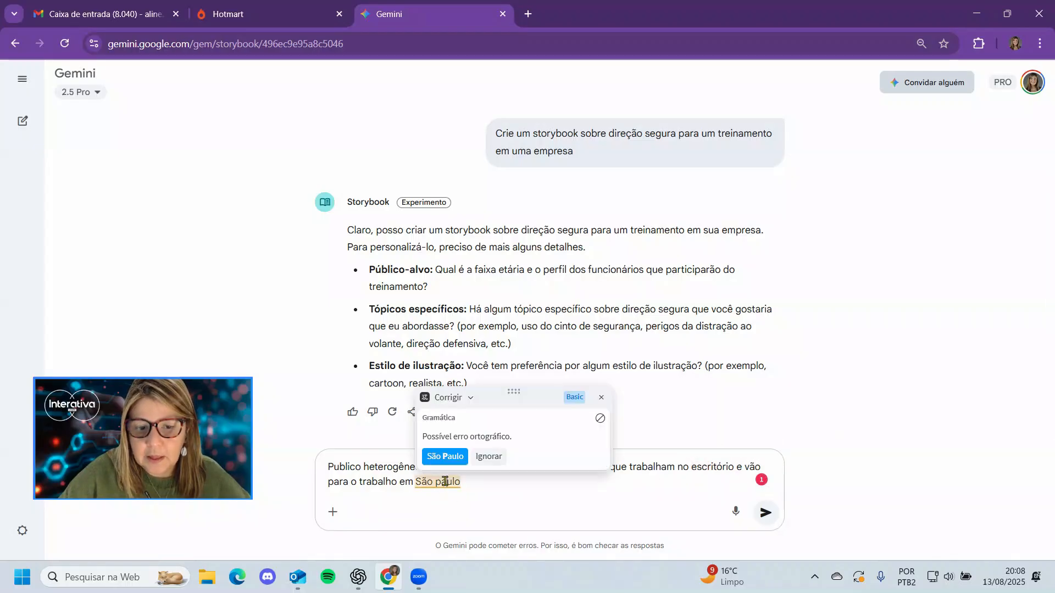
{"action": "left_click", "coordinate": [445, 457]}
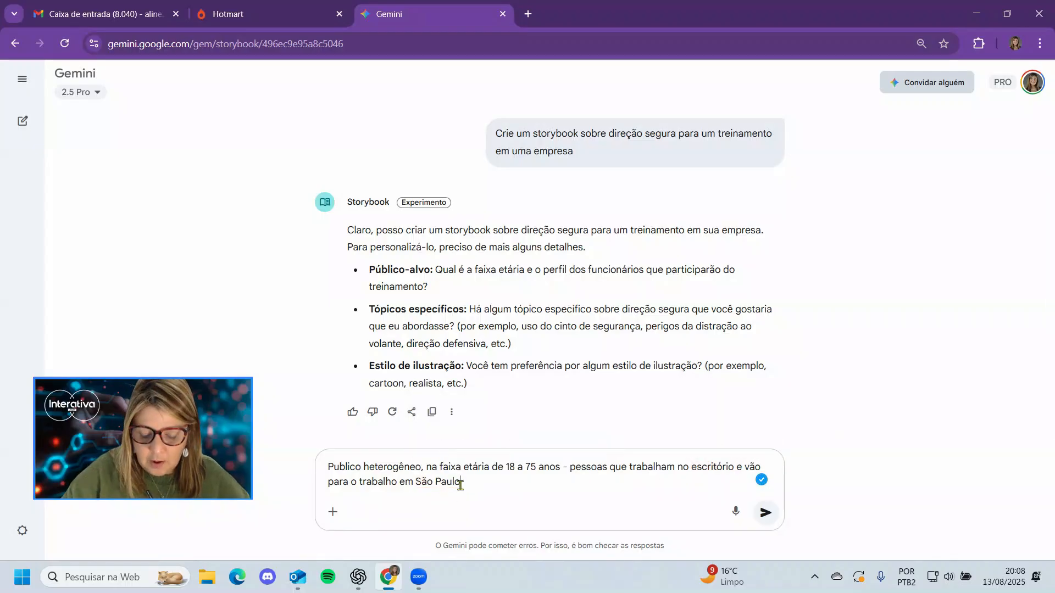
{"action": "type", "text": "."}
Step: Answer the specific-topics question on a new line of the reply with "Todas + uso de celulares"
{"action": "key", "text": "shift+Return"}
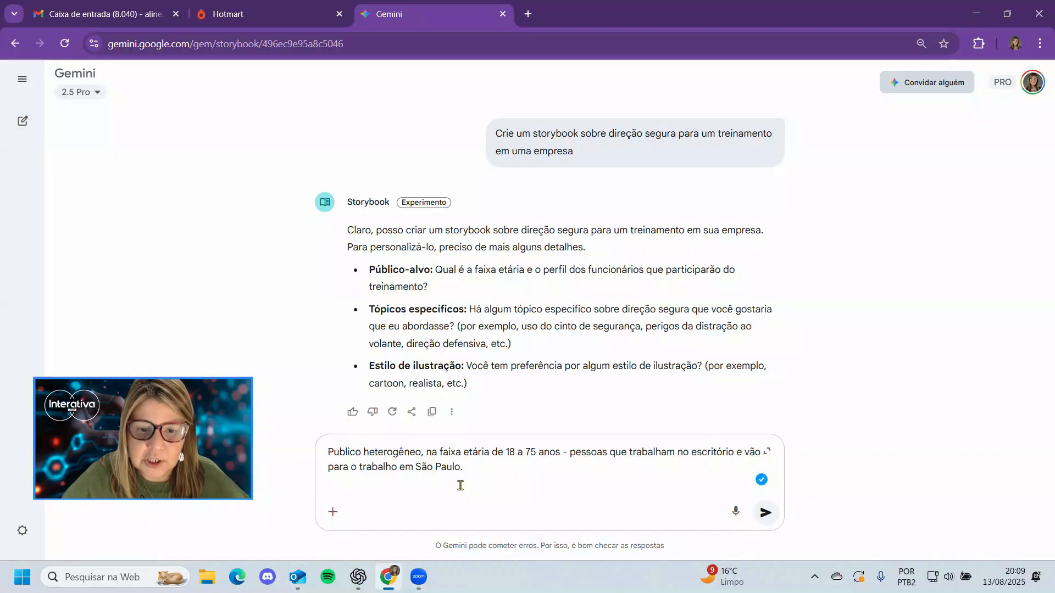
{"action": "type", "text": "T"}
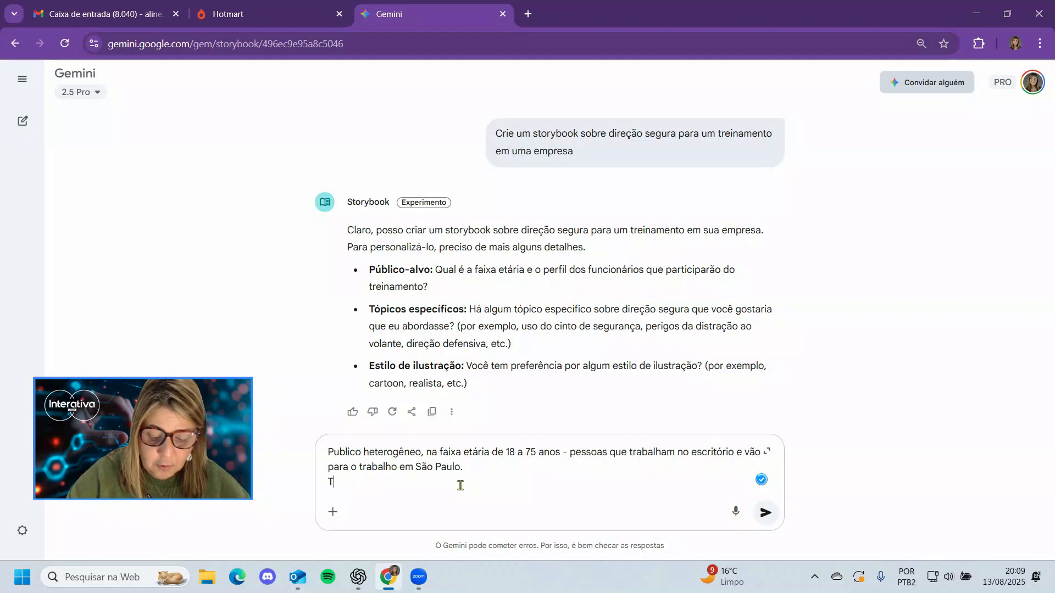
{"action": "type", "text": "odas + uso de"}
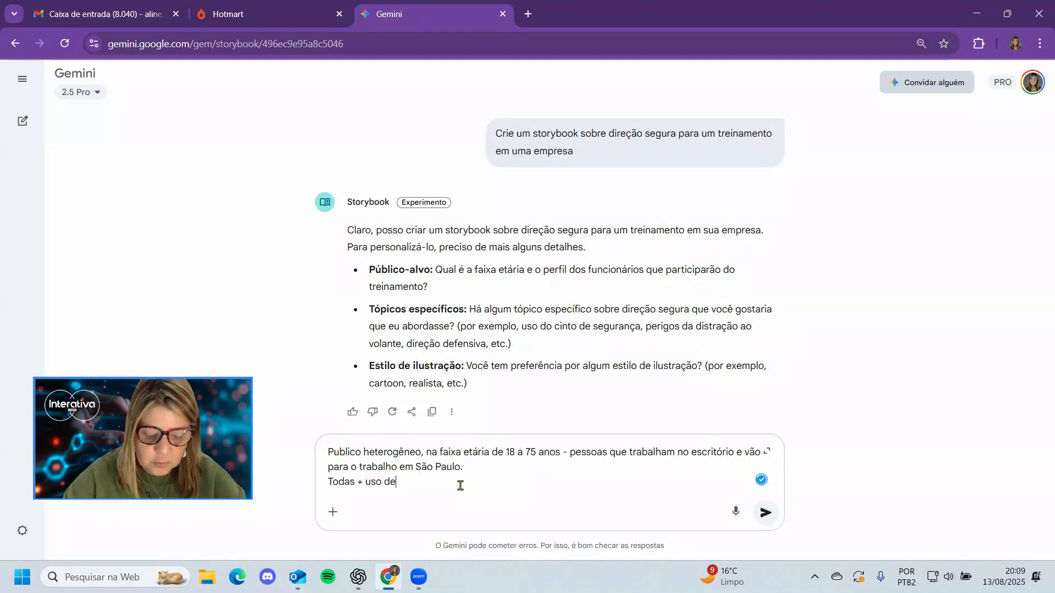
{"action": "type", "text": " celulares"}
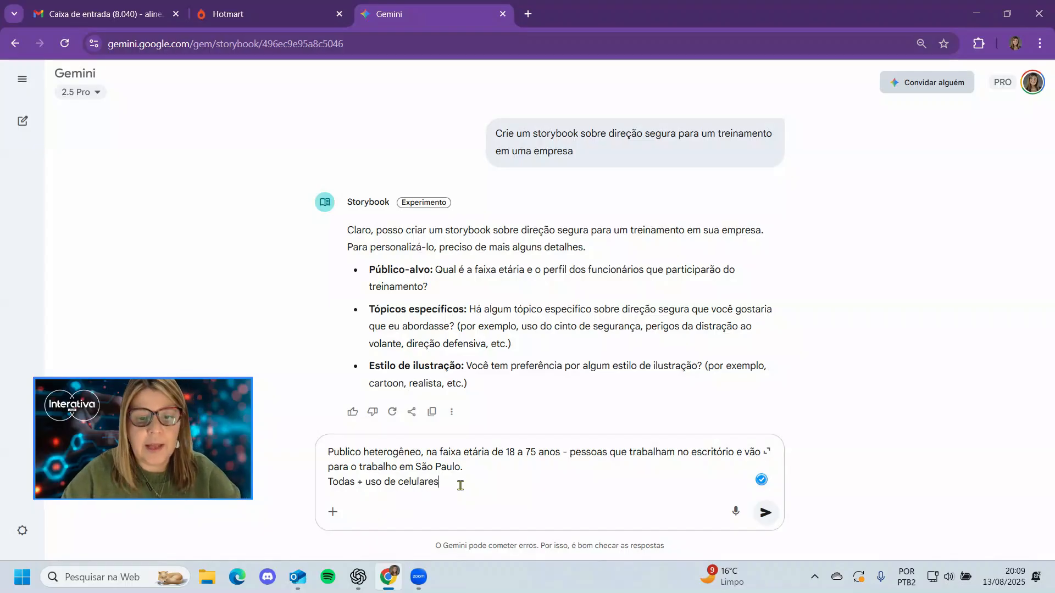
Step: Complete the topics answer with "no volante", add "Desenho animado" as the illustration style on a new line, and send the reply
{"action": "type", "text": " no volante"}
{"action": "key", "text": "shift+Return"}
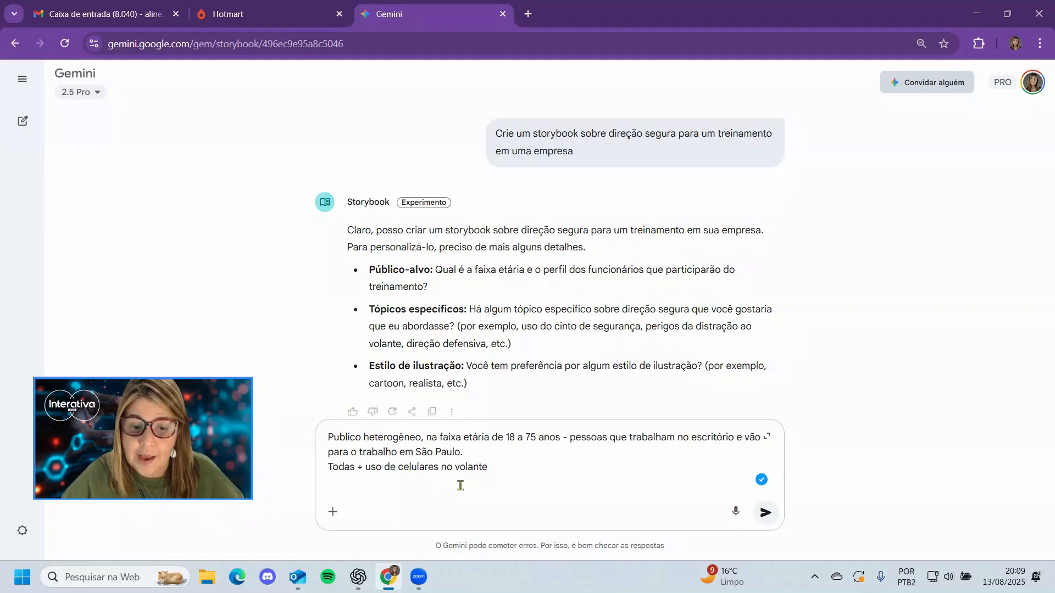
{"action": "type", "text": "Desenho"}
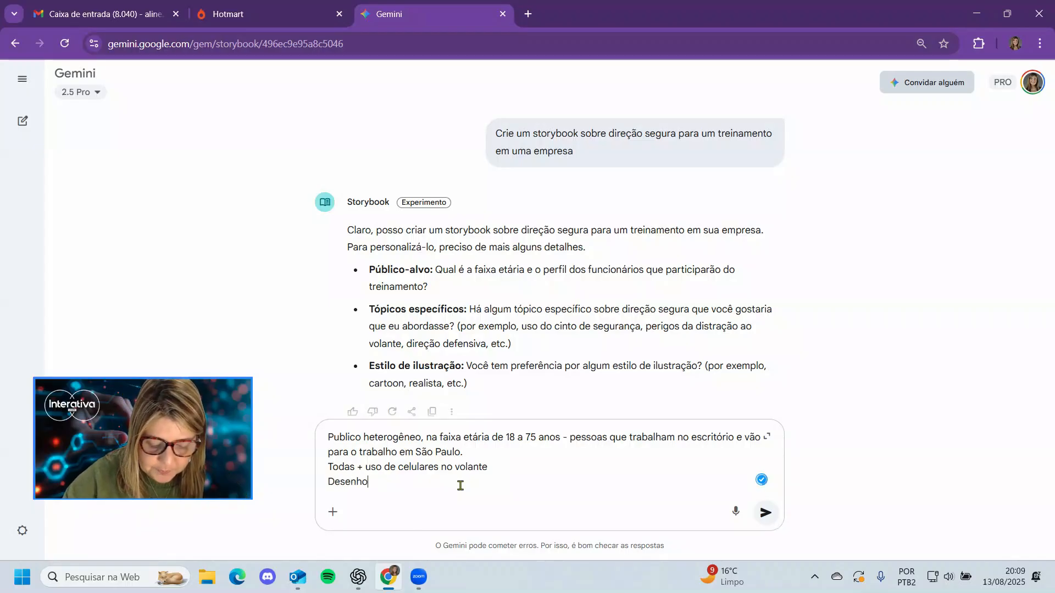
{"action": "type", "text": " animado"}
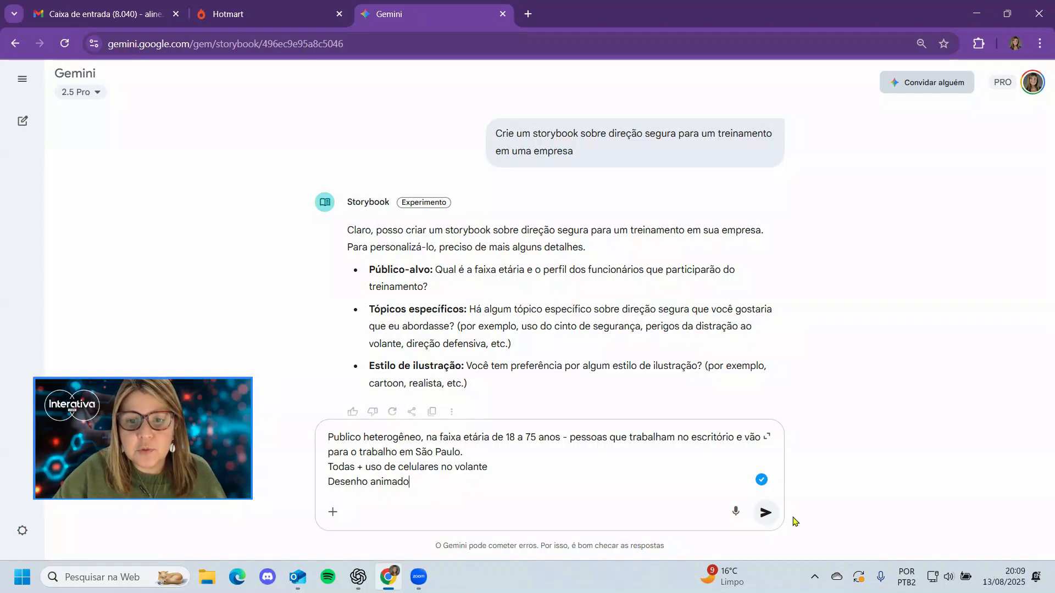
{"action": "left_click", "coordinate": [767, 516]}
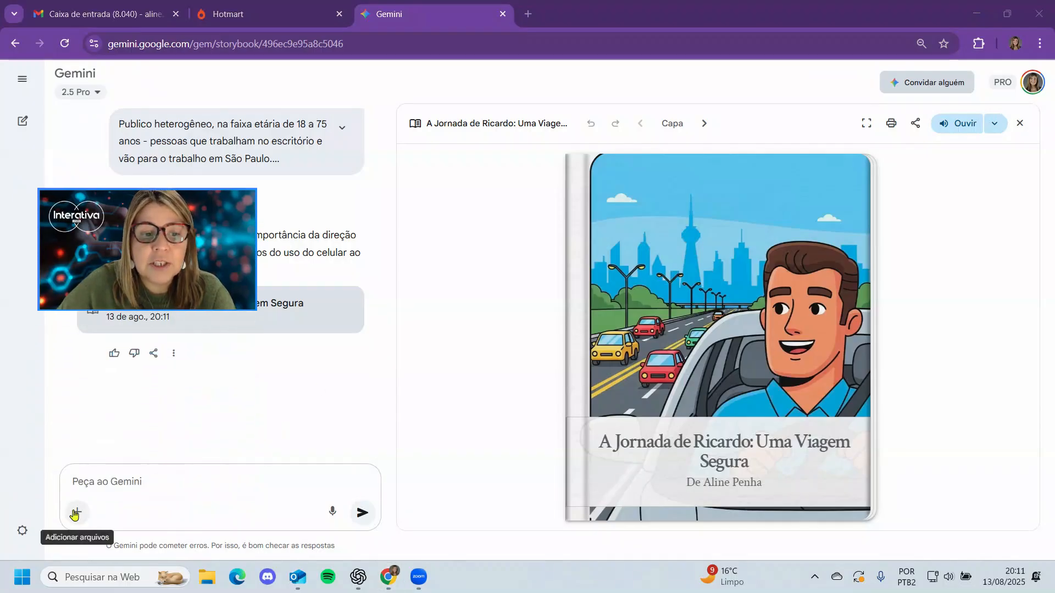
Step: Follow the generated storybook in full screen through page 4 and switch the read-aloud voice to "Voz mais grave"
{"action": "left_click", "coordinate": [75, 513]}
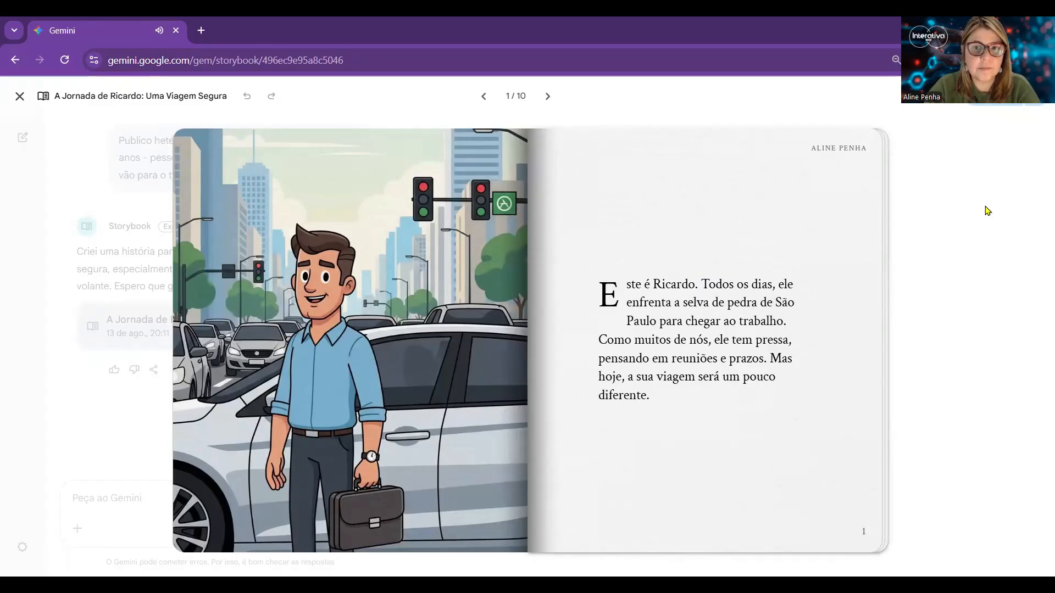
{"action": "key", "text": "Right"}
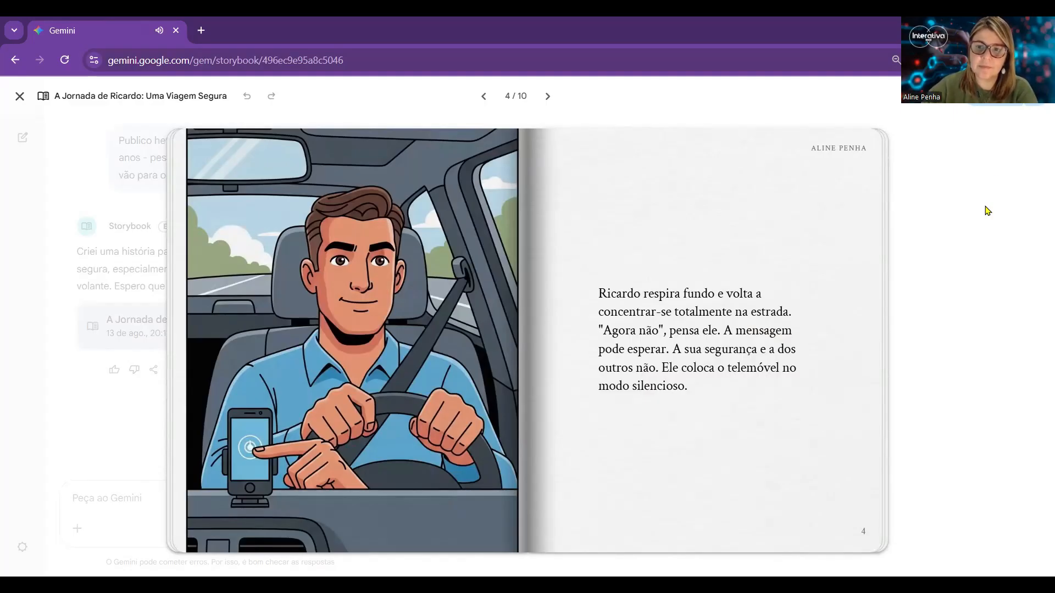
{"action": "left_click", "coordinate": [1038, 105]}
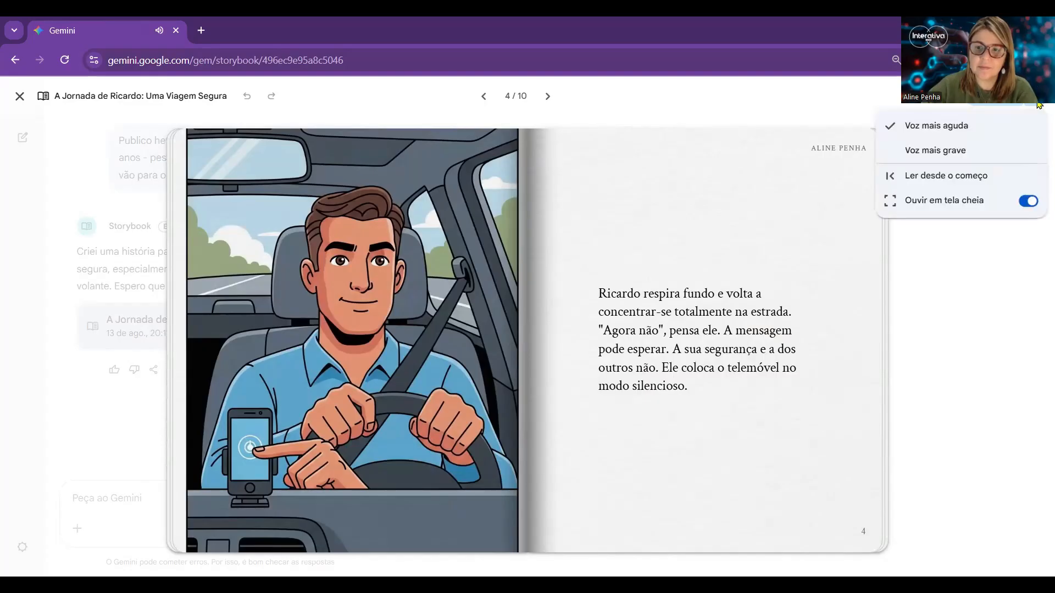
{"action": "left_click", "coordinate": [977, 148]}
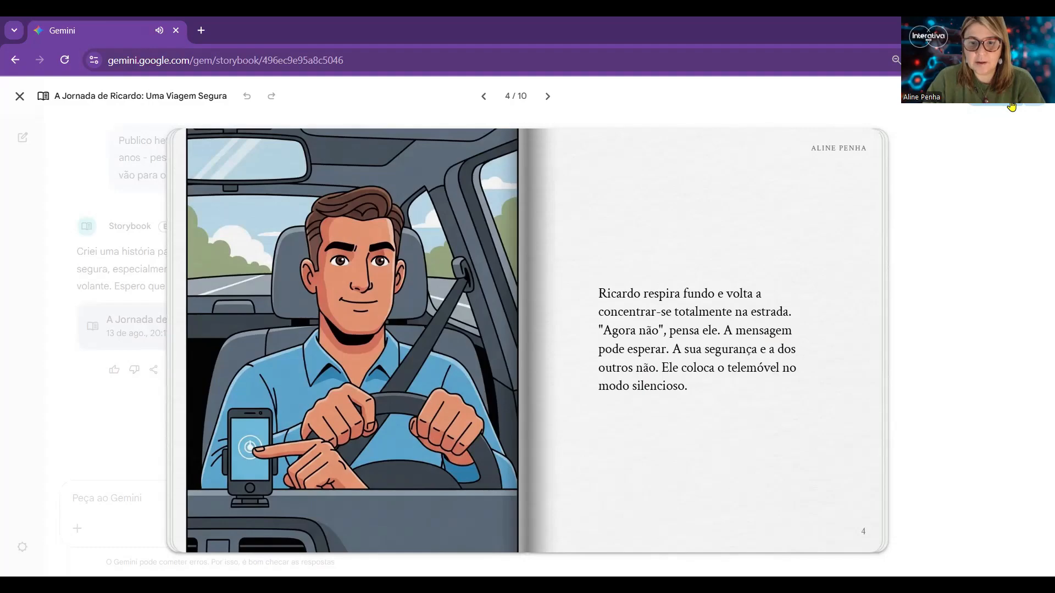
Step: Read through the rest of the storybook from page 5 to the final page, 10
{"action": "key", "text": "Right"}
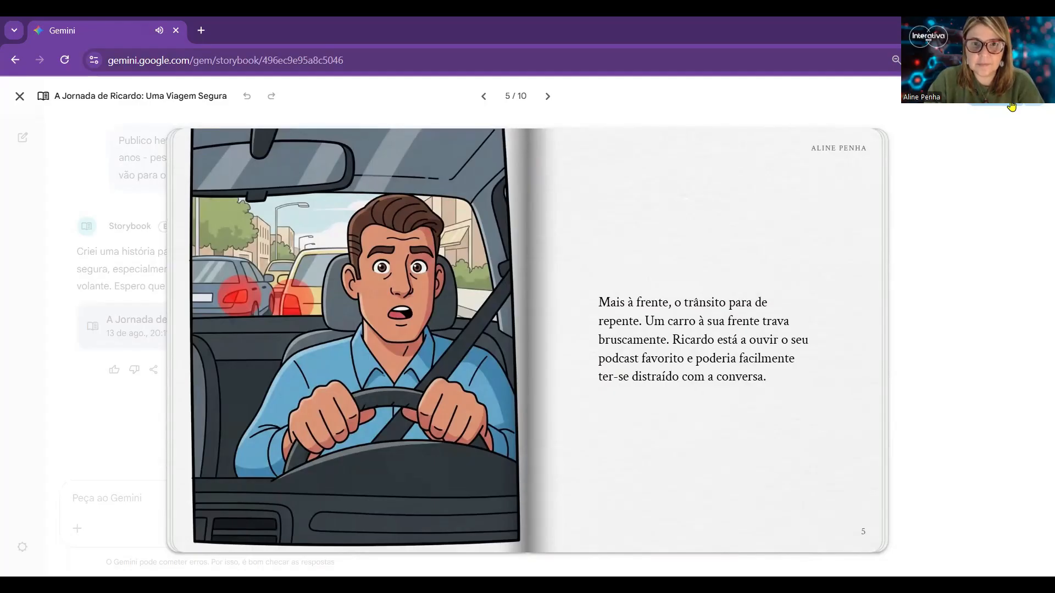
{"action": "key", "text": "Right"}
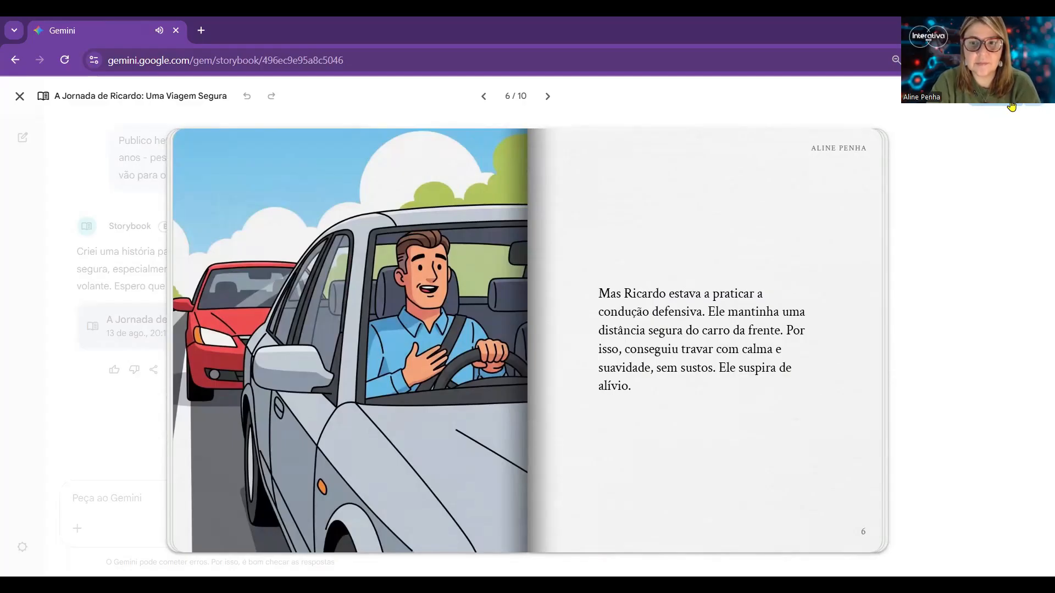
{"action": "key", "text": "Right"}
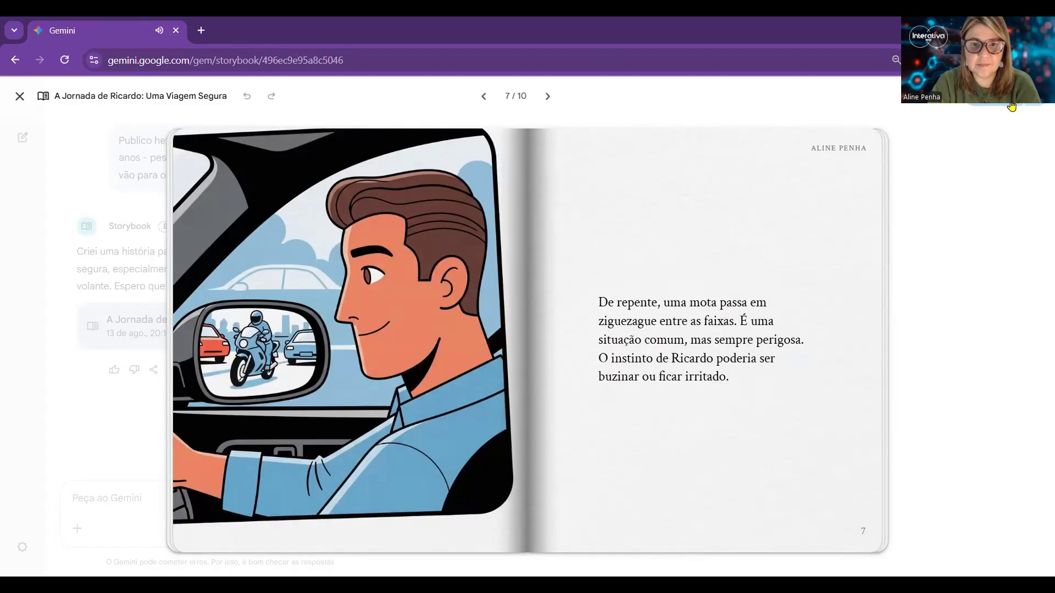
{"action": "key", "text": "Right"}
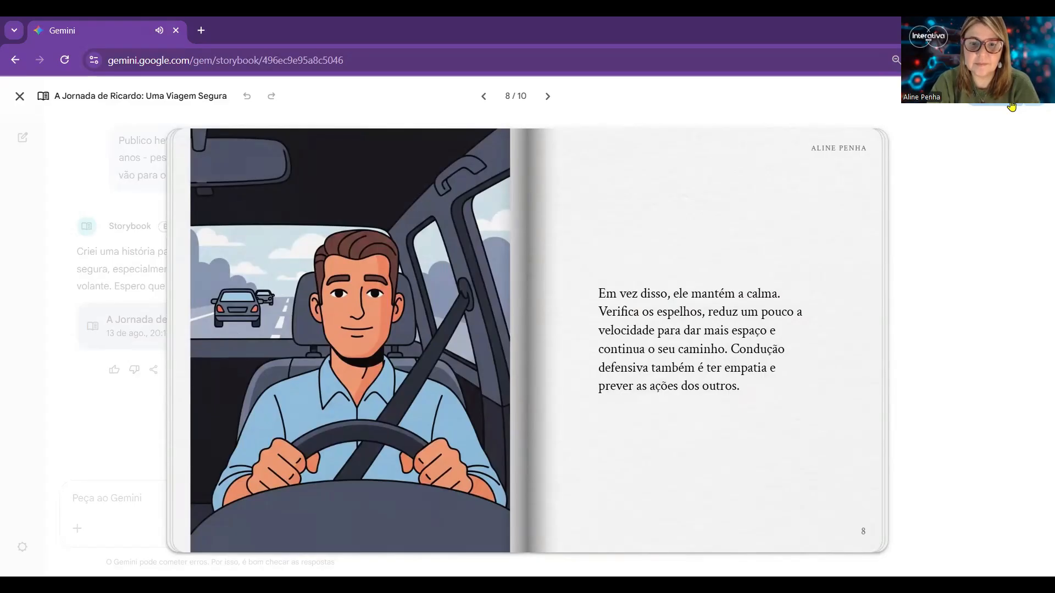
{"action": "key", "text": "Right"}
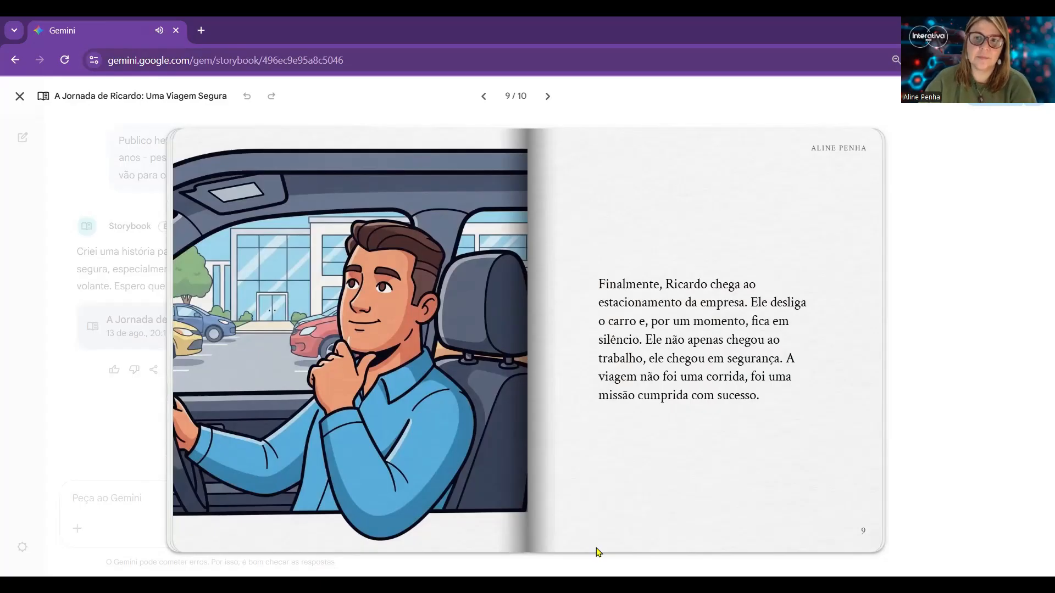
{"action": "left_click", "coordinate": [673, 487]}
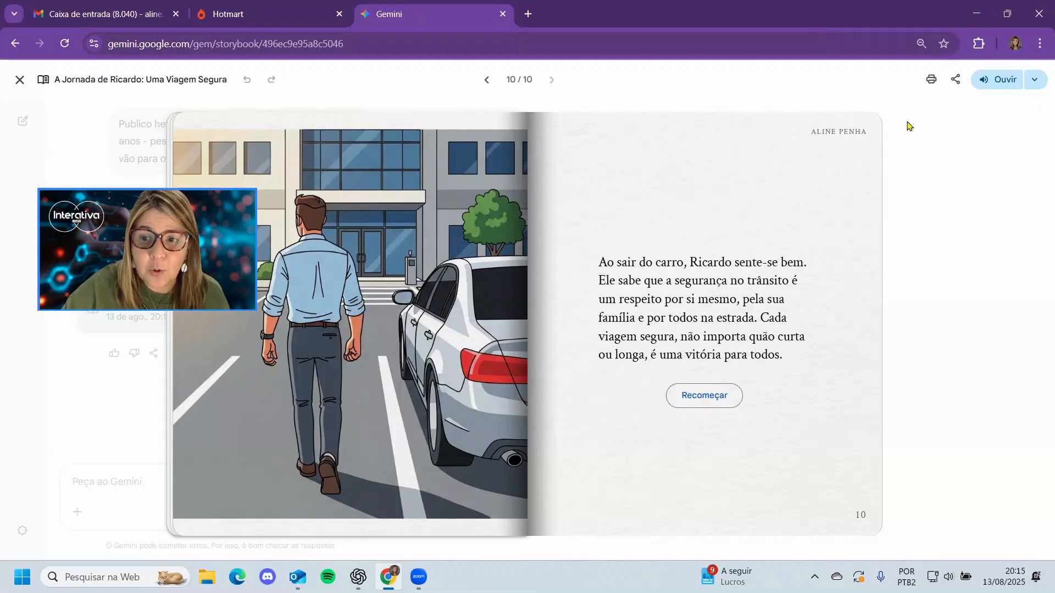
Step: View the storybook's public share link, close it, and start printing the storybook
{"action": "left_click", "coordinate": [957, 81]}
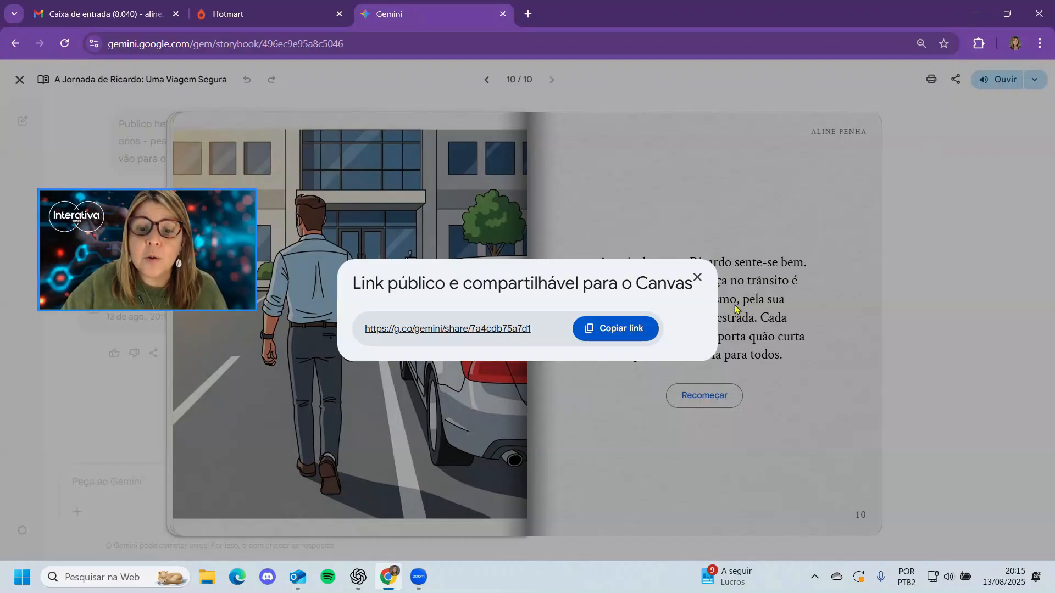
{"action": "left_click", "coordinate": [697, 277]}
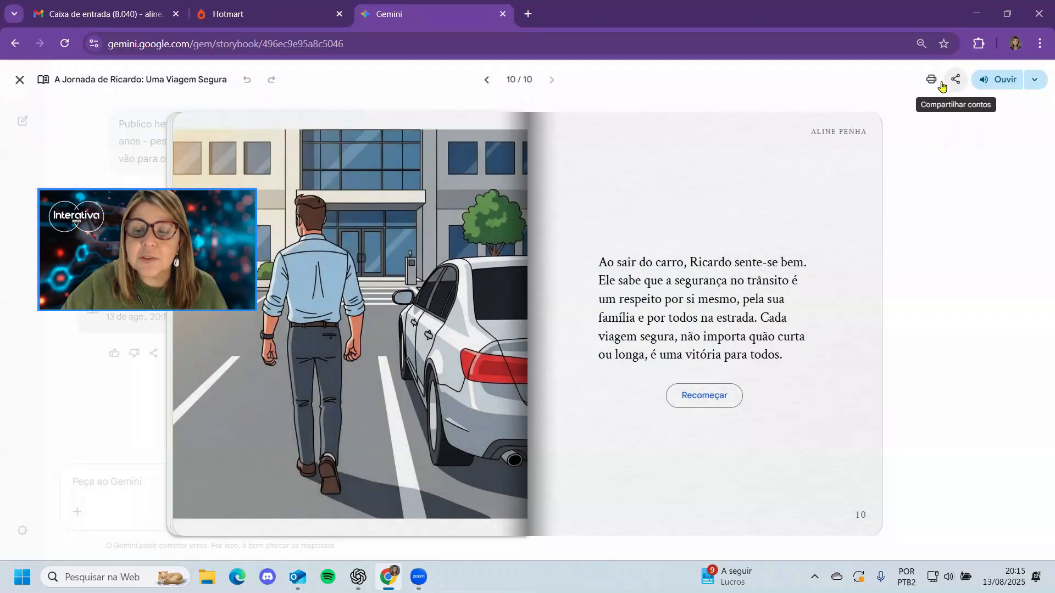
{"action": "left_click", "coordinate": [934, 90]}
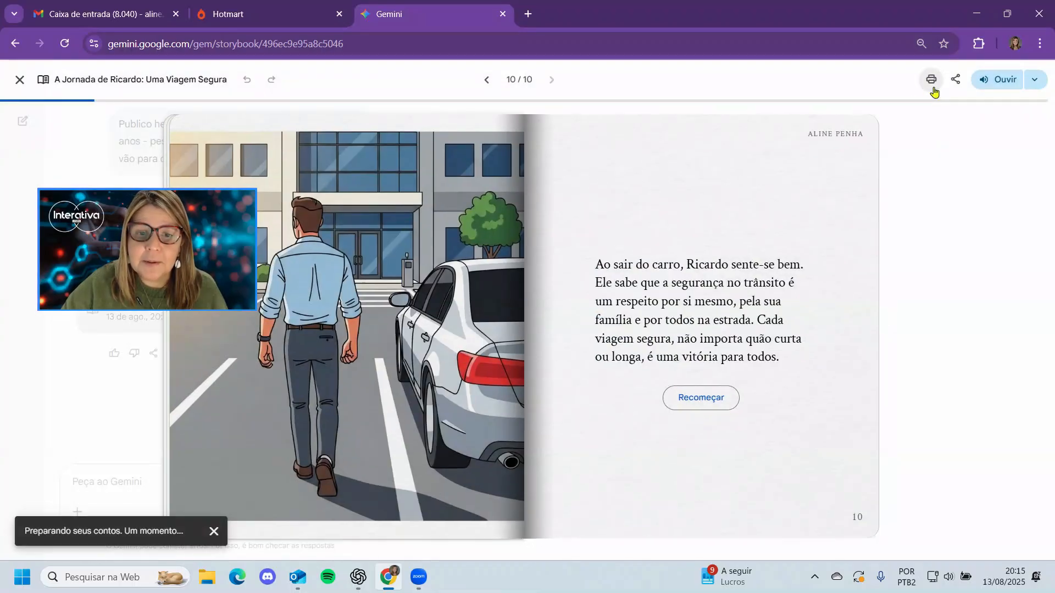